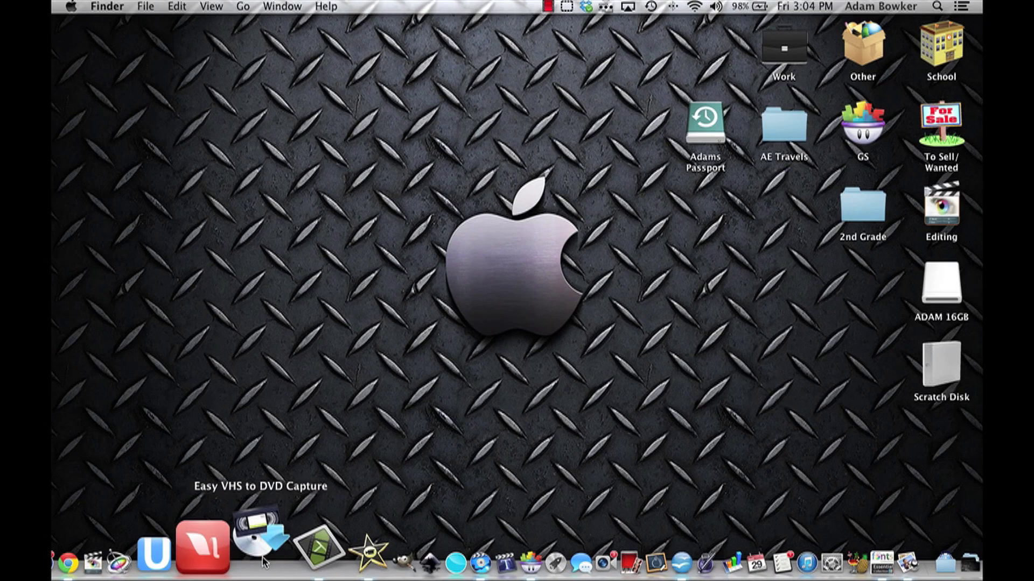
# Launch Easy VHS to DVD Capture and name the movie 1989, with 120 Minutes at Standard quality
pyautogui.click(262, 560)
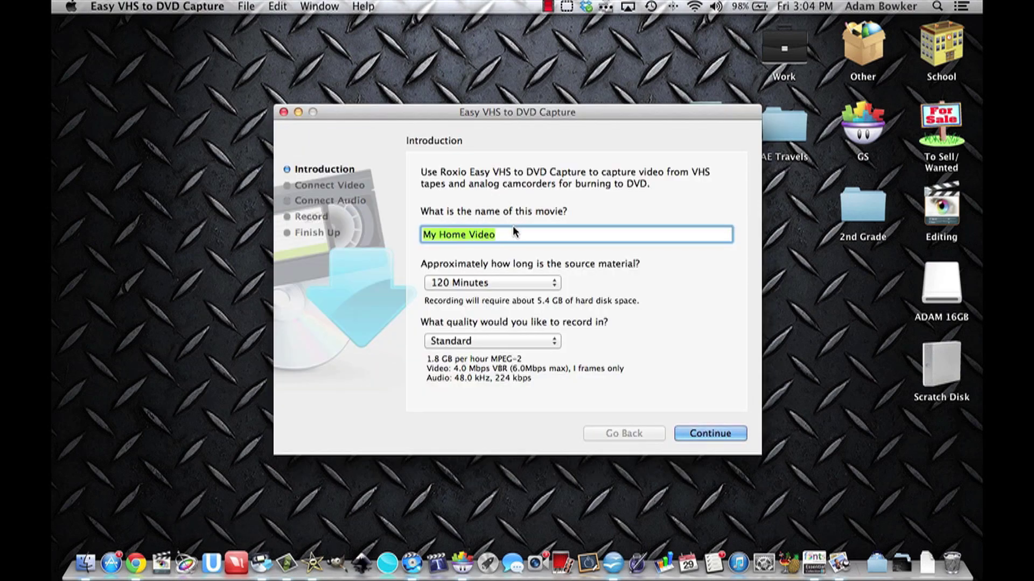
pyautogui.click(508, 238)
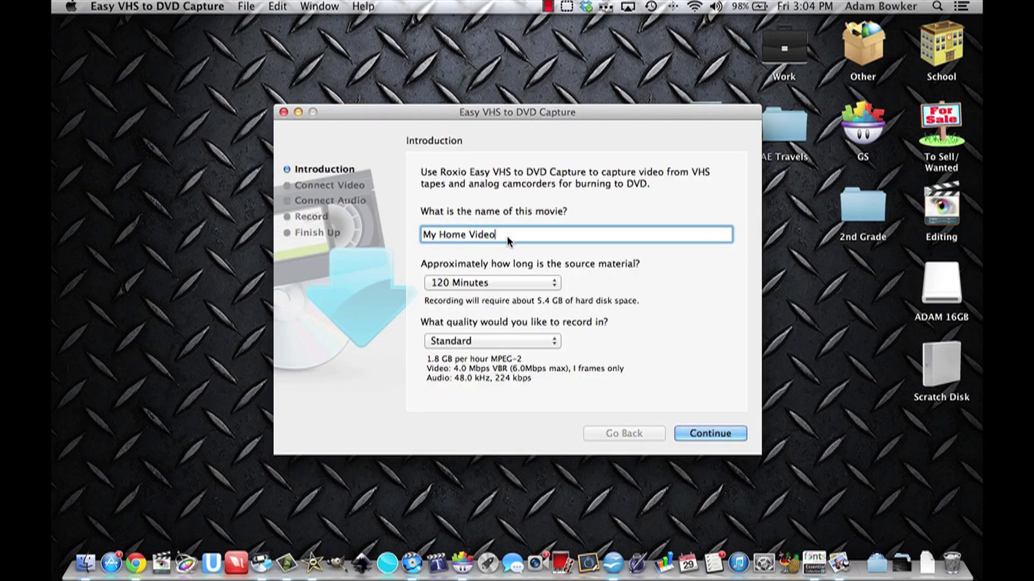
pyautogui.moveTo(507, 237); pyautogui.dragTo(399, 239)
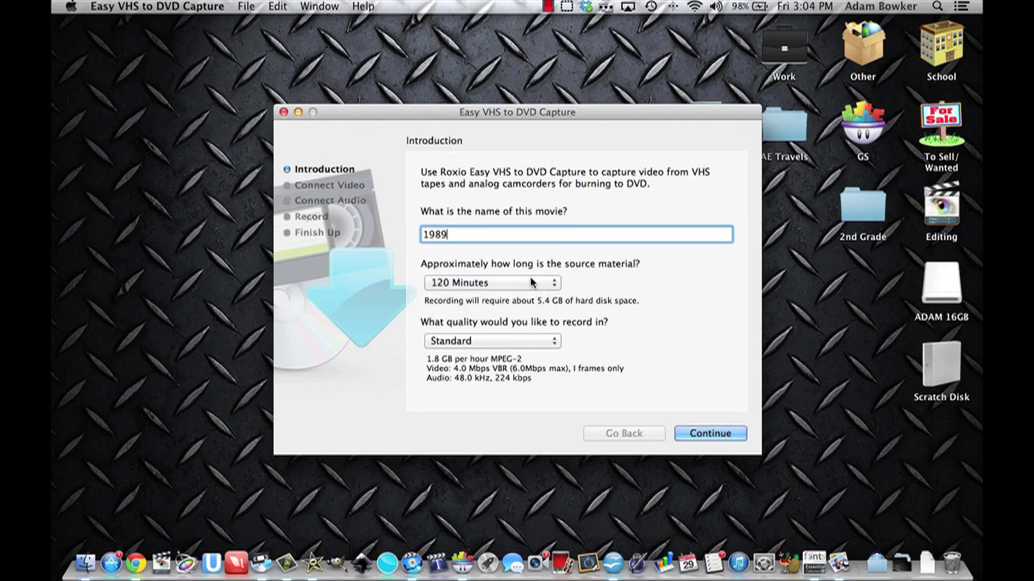
pyautogui.click(530, 342)
pyautogui.click(523, 342)
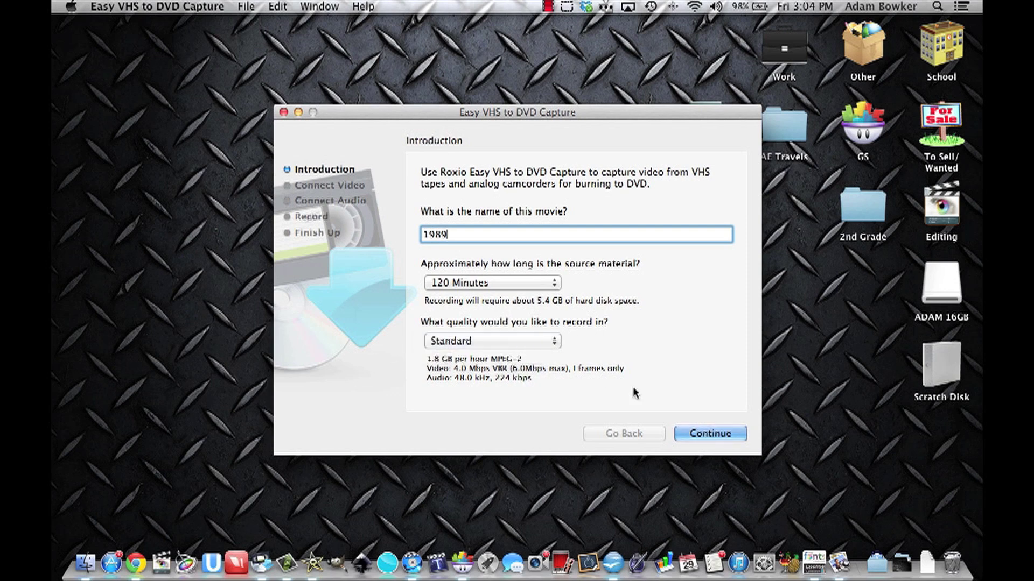
pyautogui.click(727, 434)
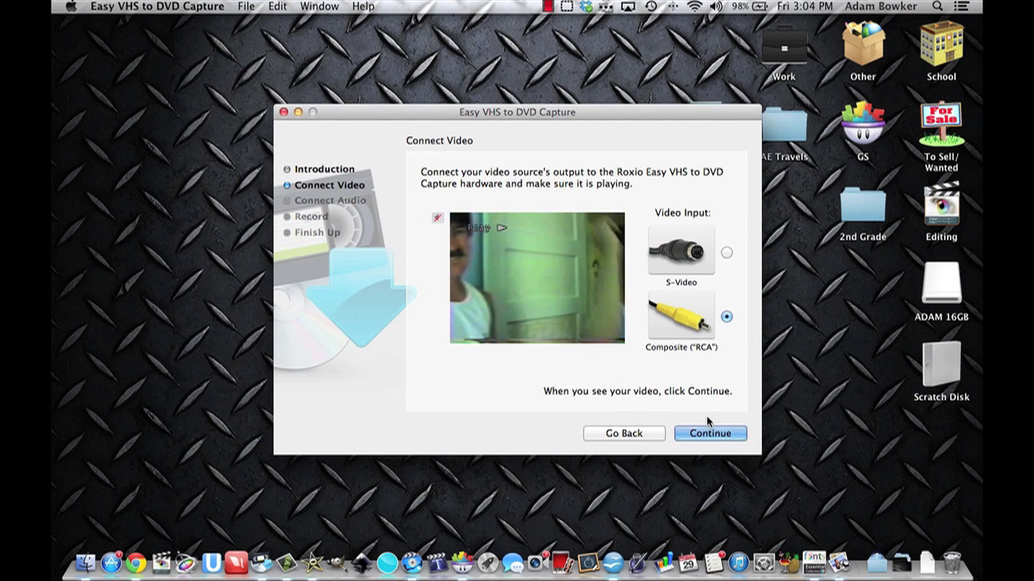
# Continue past the Composite video and audio connection pages to the Capture Video step
pyautogui.click(712, 433)
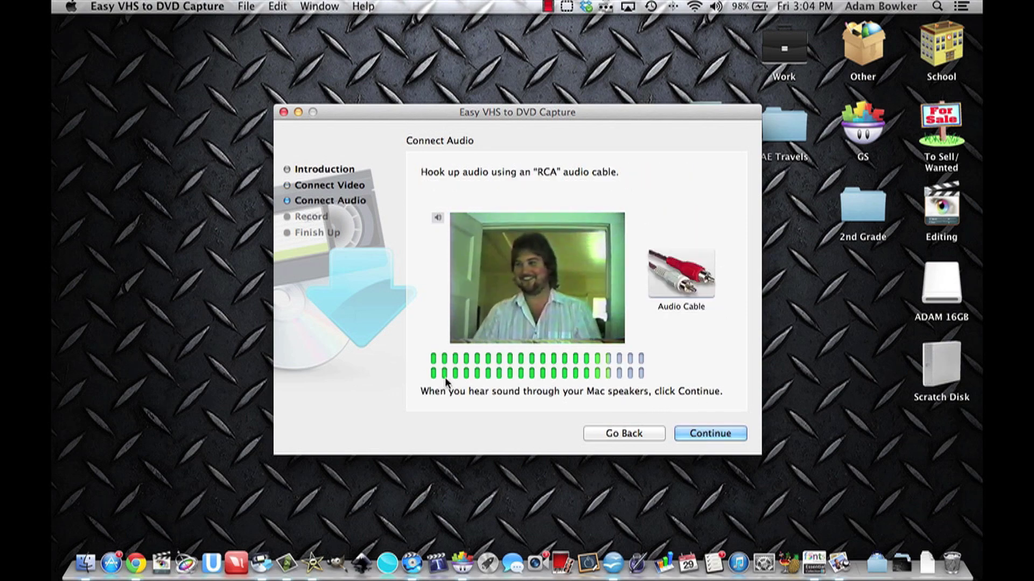
pyautogui.click(723, 437)
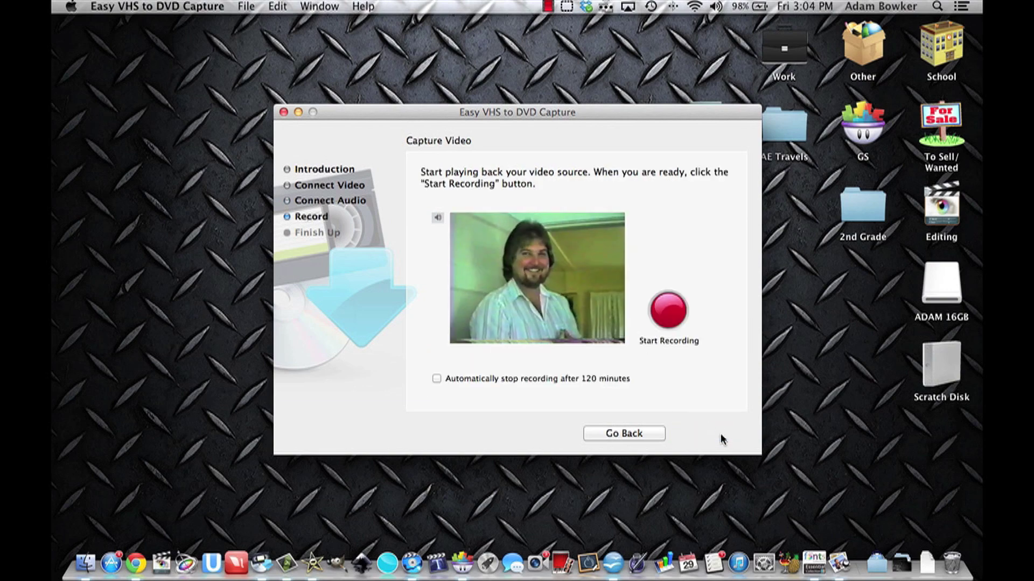
# Record the tape with auto-stop left off, stop recording, and open 1989 in iMovie
pyautogui.click(668, 312)
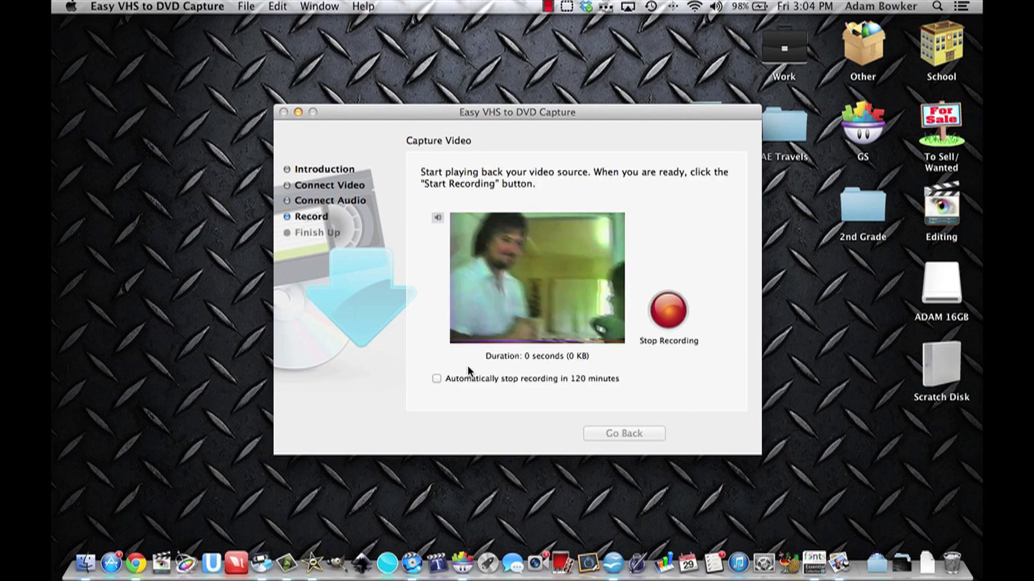
pyautogui.click(436, 380)
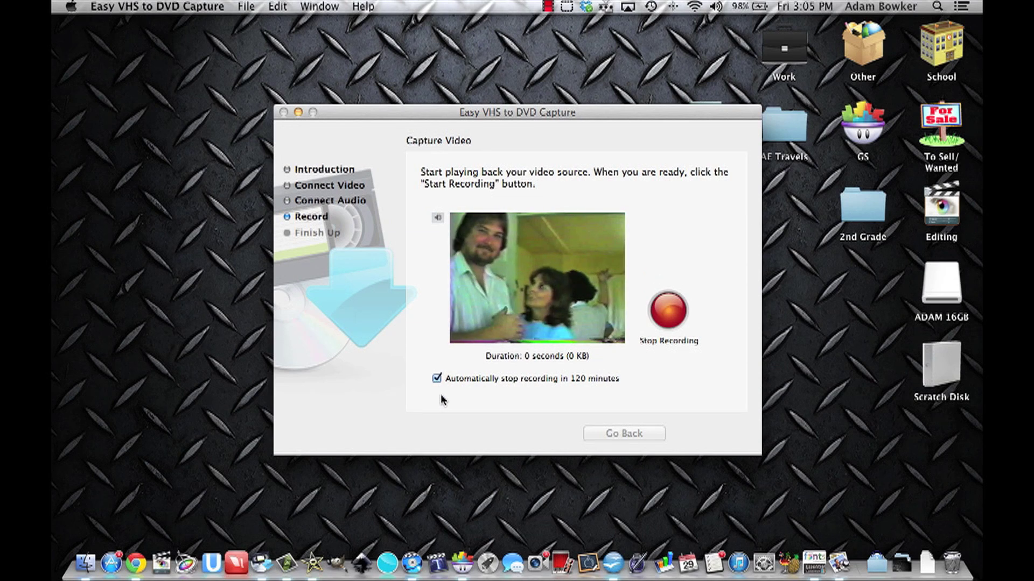
pyautogui.click(437, 378)
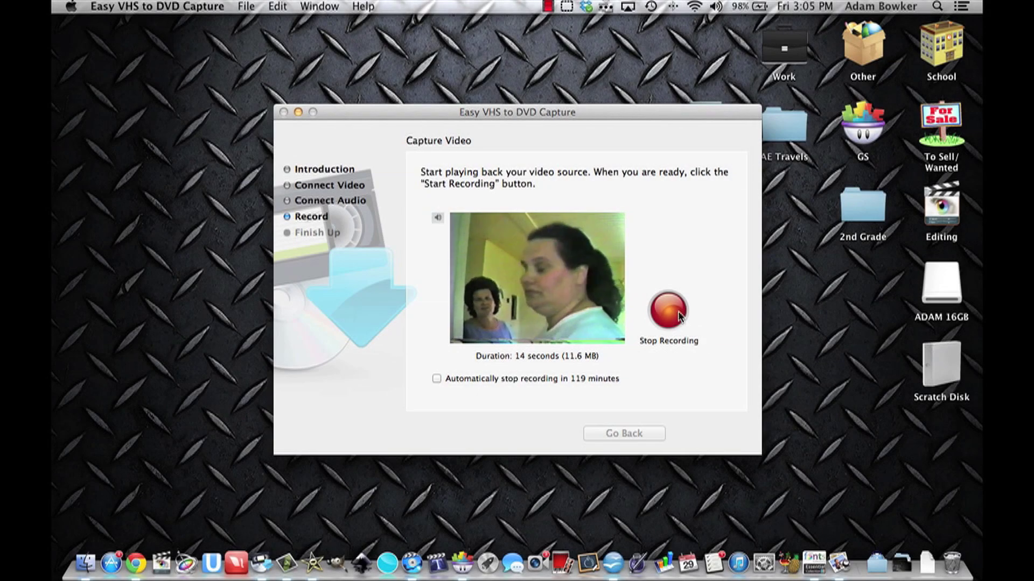
pyautogui.click(679, 313)
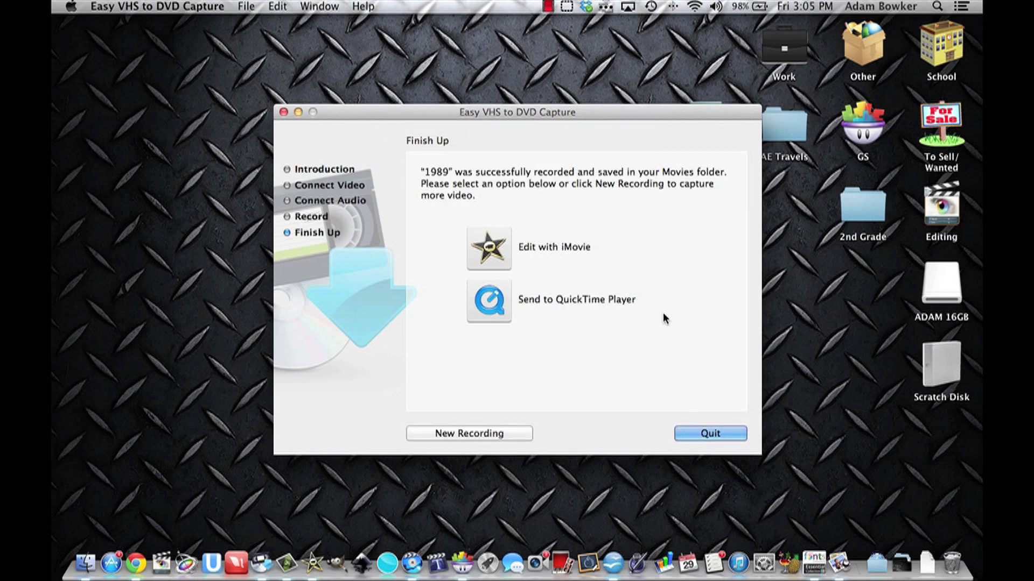
pyautogui.click(506, 246)
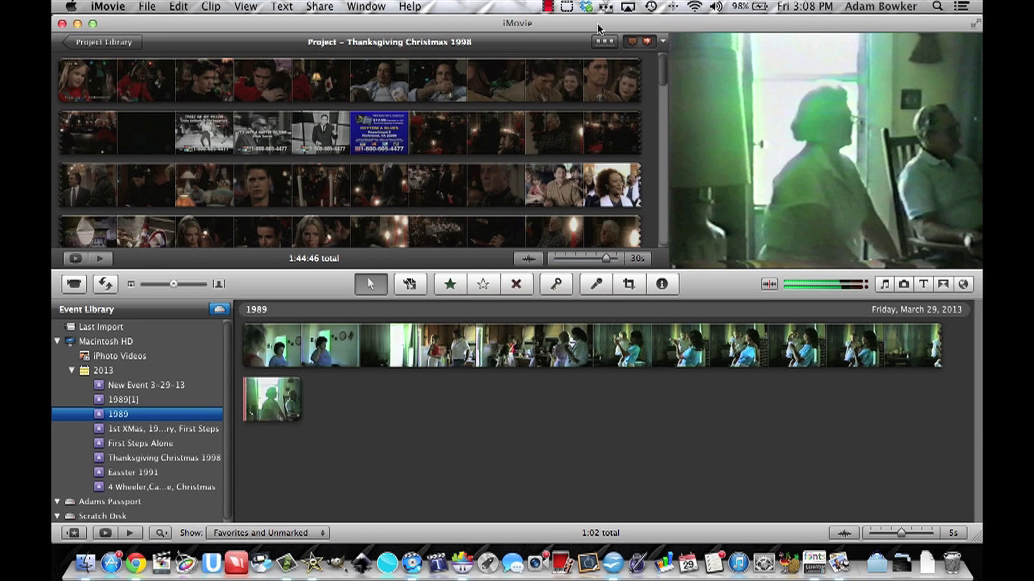
# Switch iMovie to the Project Library showing the 18 existing projects
pyautogui.click(132, 45)
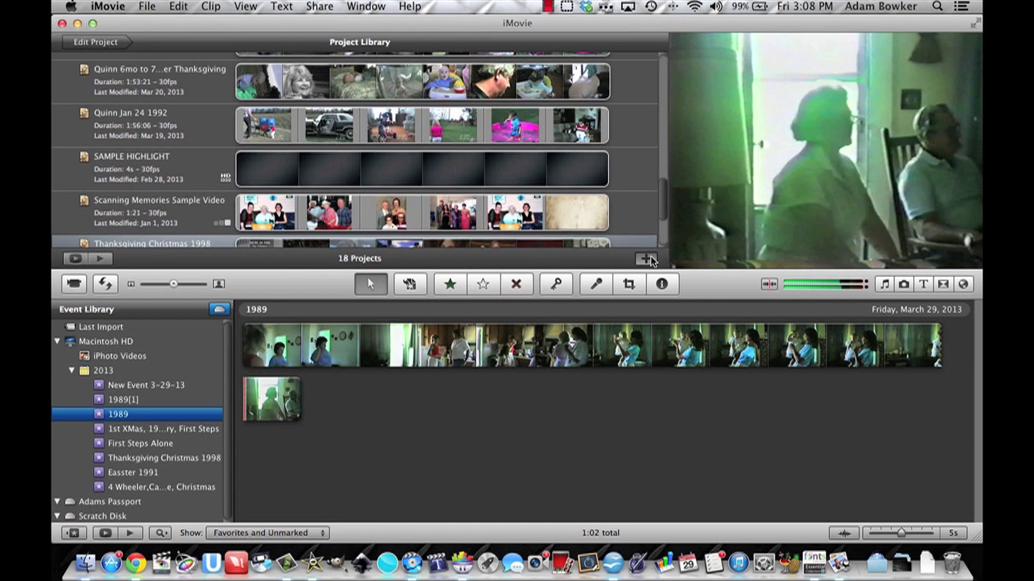
# Create a new project named 1989 with Standard (4:3) aspect ratio
pyautogui.click(647, 259)
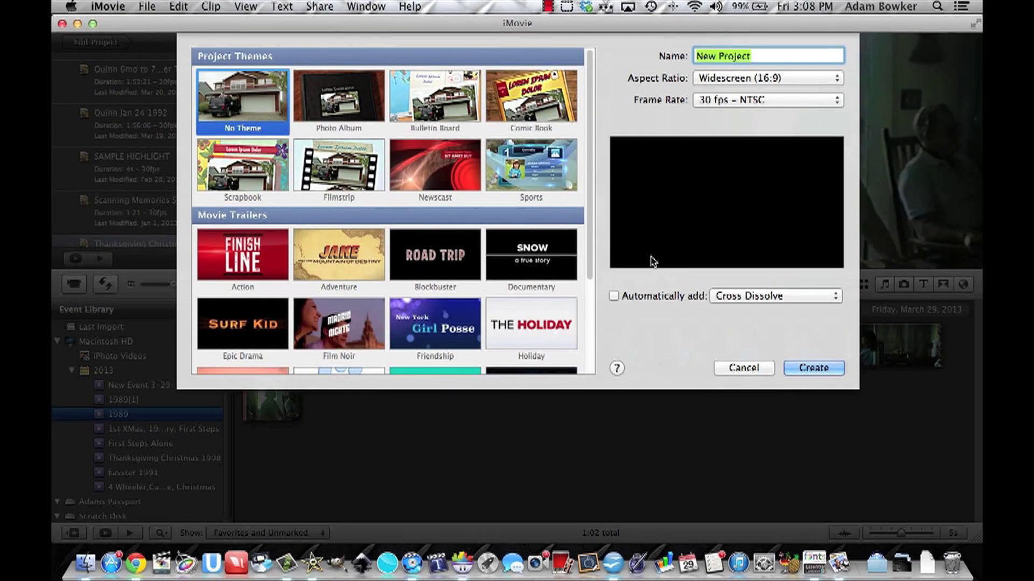
pyautogui.write('1989')
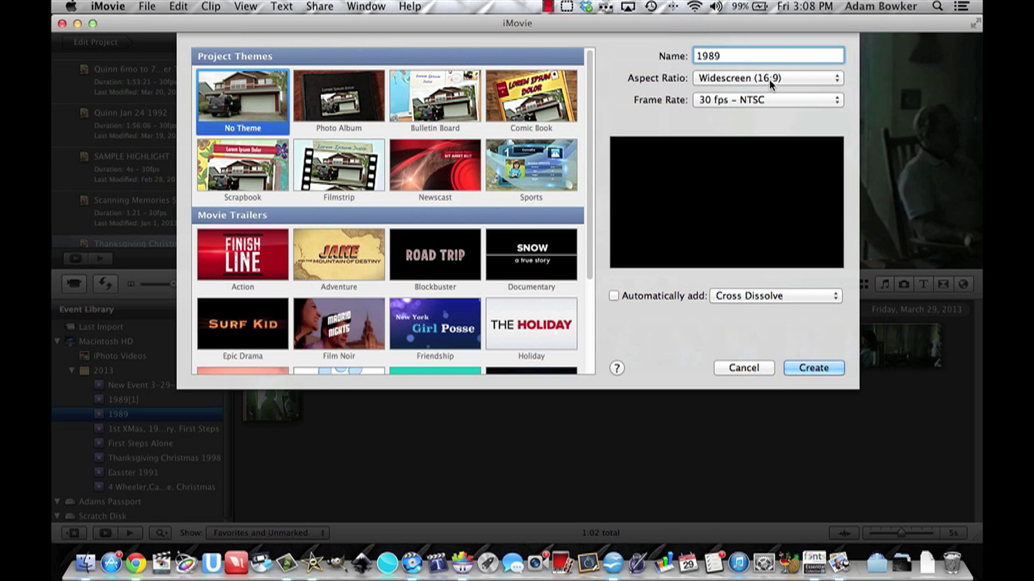
pyautogui.click(816, 79)
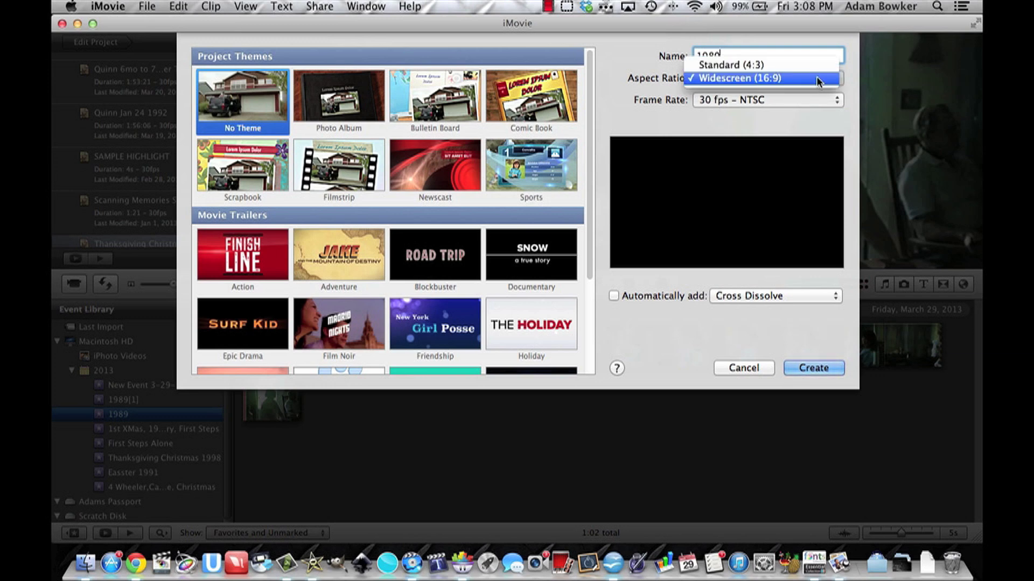
pyautogui.click(754, 65)
pyautogui.click(814, 368)
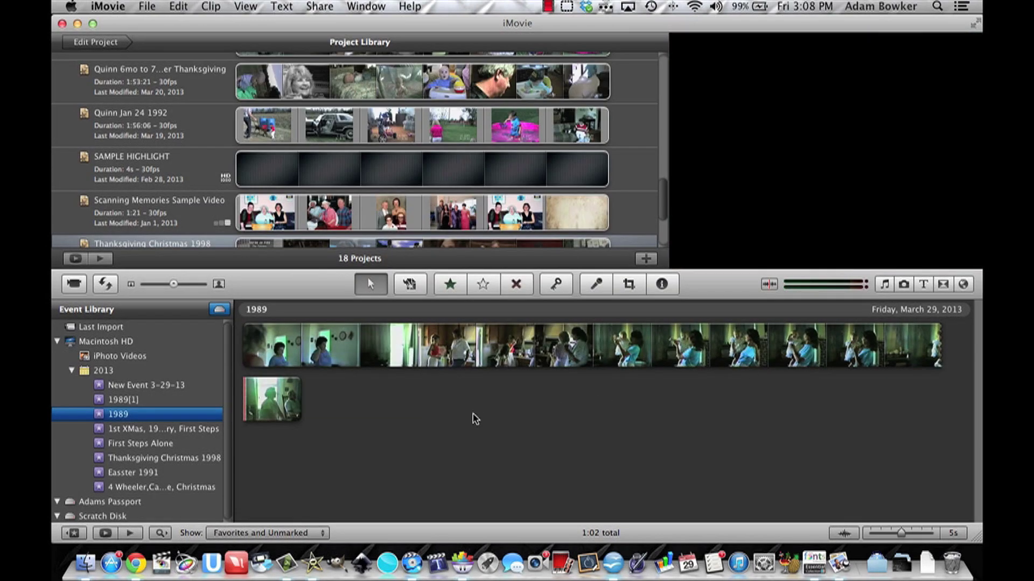
# Add all the 1989 event clips to the project and share it to iDVD
pyautogui.press('super+a')
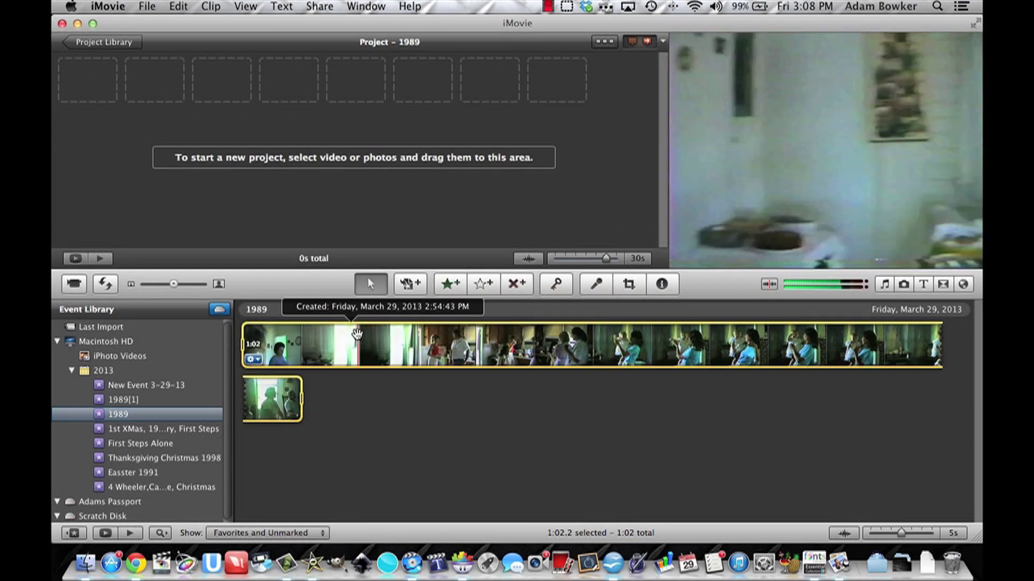
pyautogui.moveTo(344, 342); pyautogui.dragTo(411, 102)
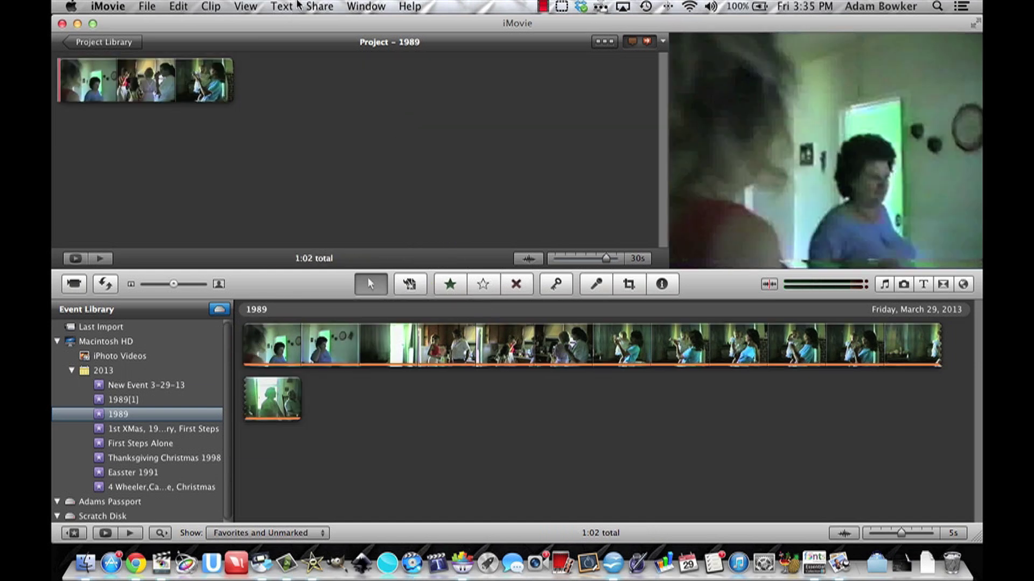
pyautogui.click(318, 6)
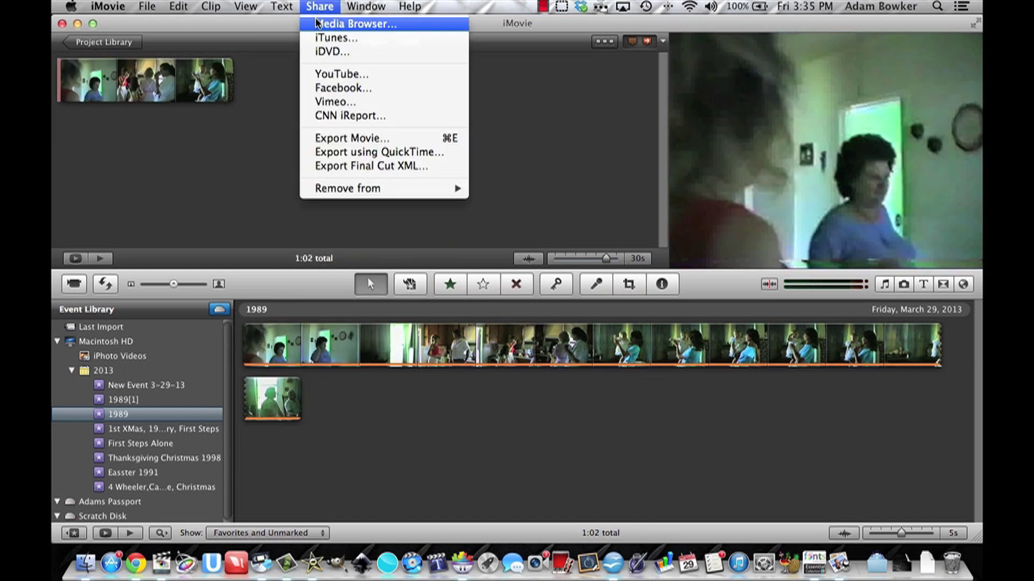
pyautogui.click(327, 49)
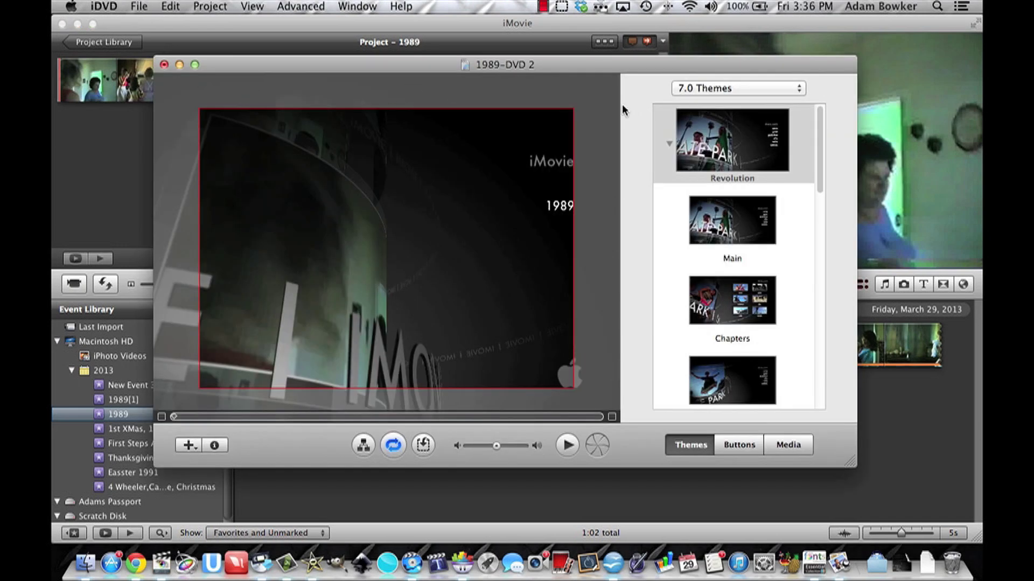
# Replace the iMovie menu title text with 1989
pyautogui.doubleClick(563, 164)
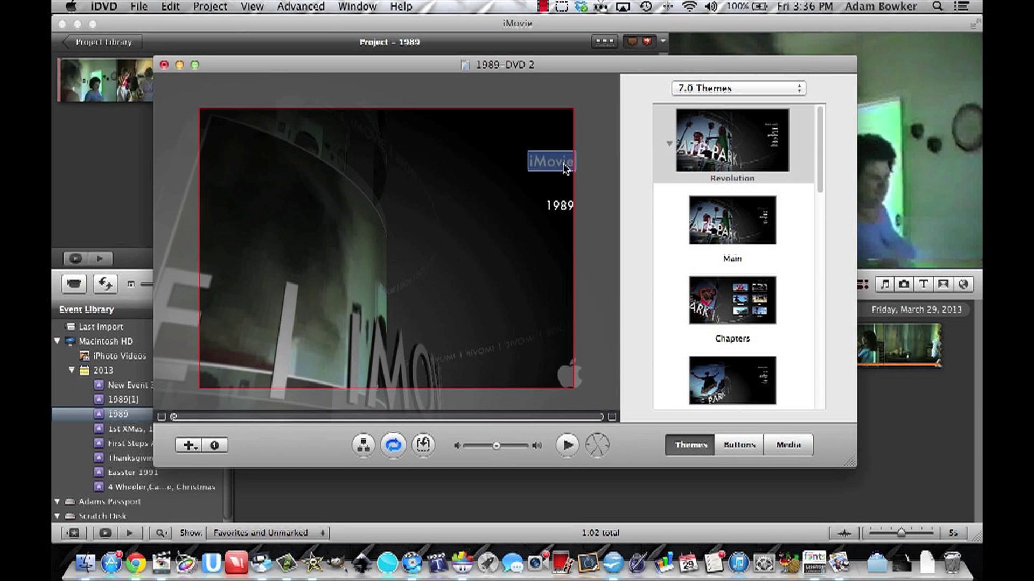
pyautogui.moveTo(541, 154); pyautogui.dragTo(537, 125)
pyautogui.write('1989')
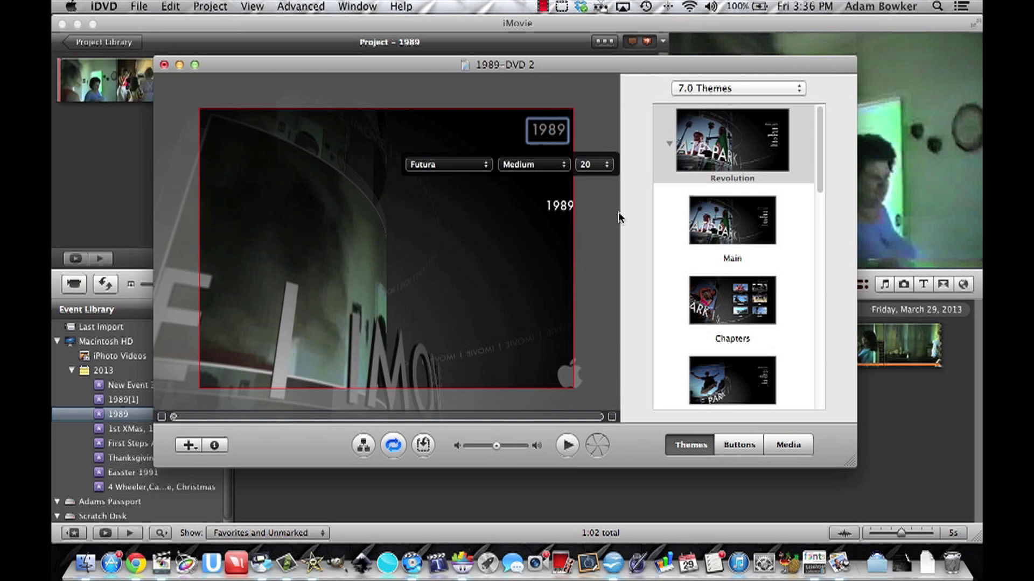
# Relabel the menu's button text as Play
pyautogui.click(564, 212)
pyautogui.moveTo(565, 210); pyautogui.dragTo(549, 158)
pyautogui.write('Play')
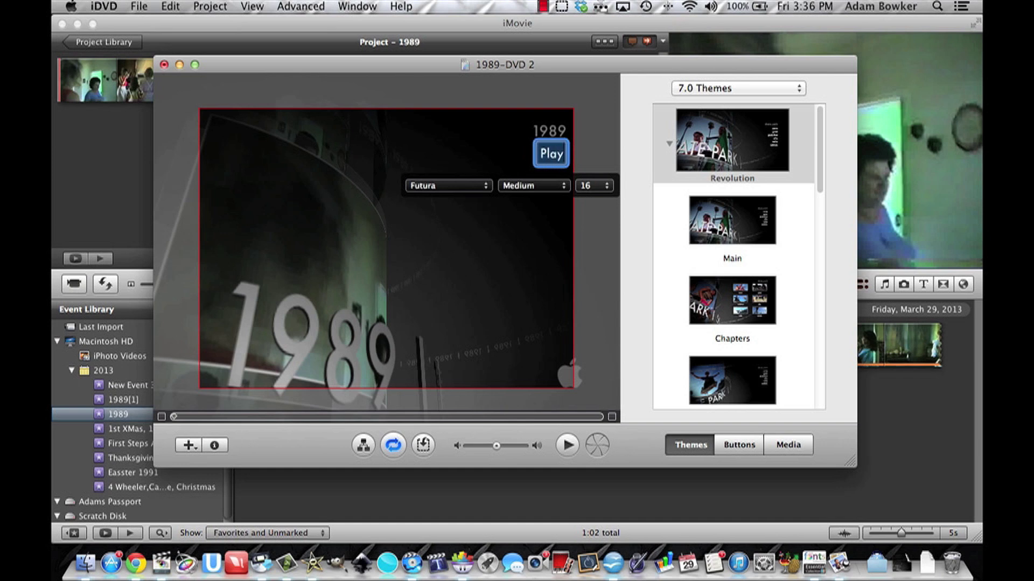
pyautogui.click(512, 214)
# Nudge the Play button slightly up and left, deselect it, and start burning the DVD
pyautogui.doubleClick(549, 132)
pyautogui.click(555, 153)
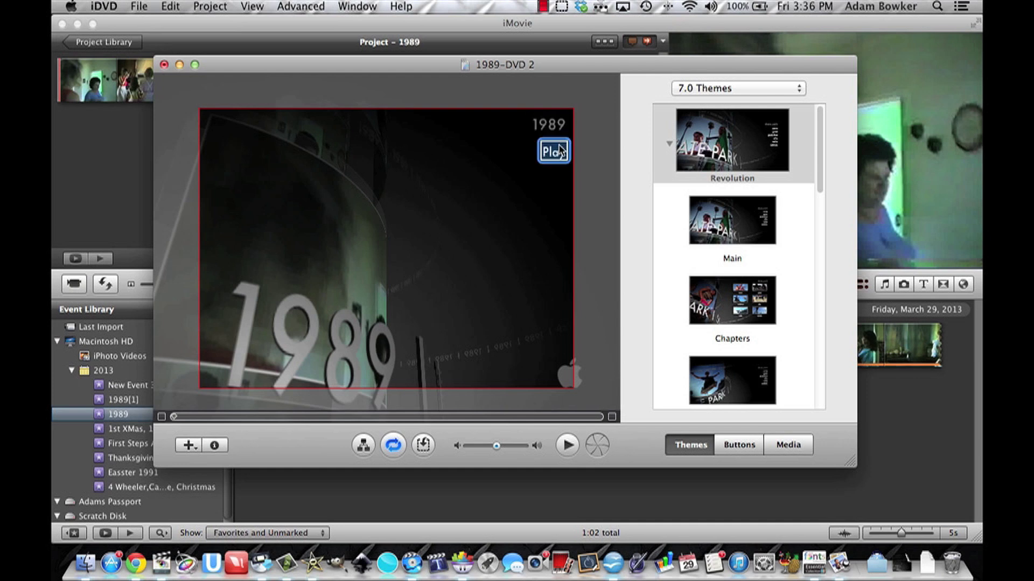
pyautogui.moveTo(560, 148); pyautogui.dragTo(558, 146)
pyautogui.click(563, 183)
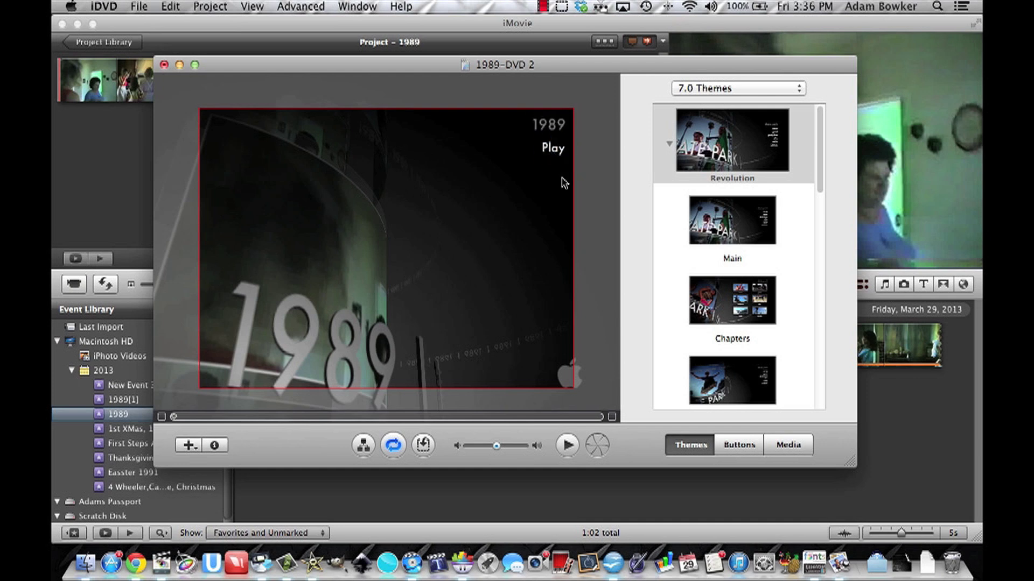
pyautogui.click(597, 447)
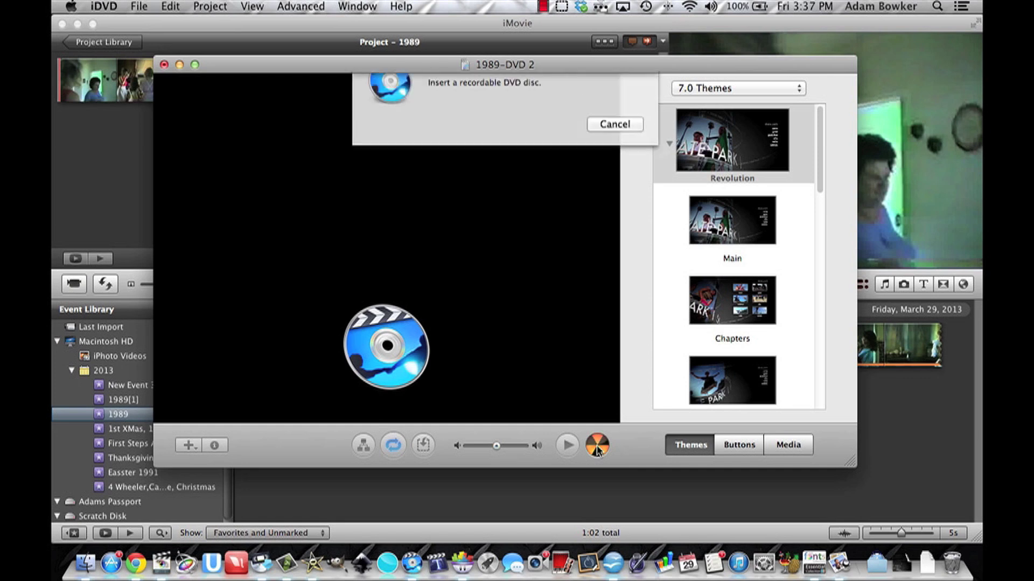